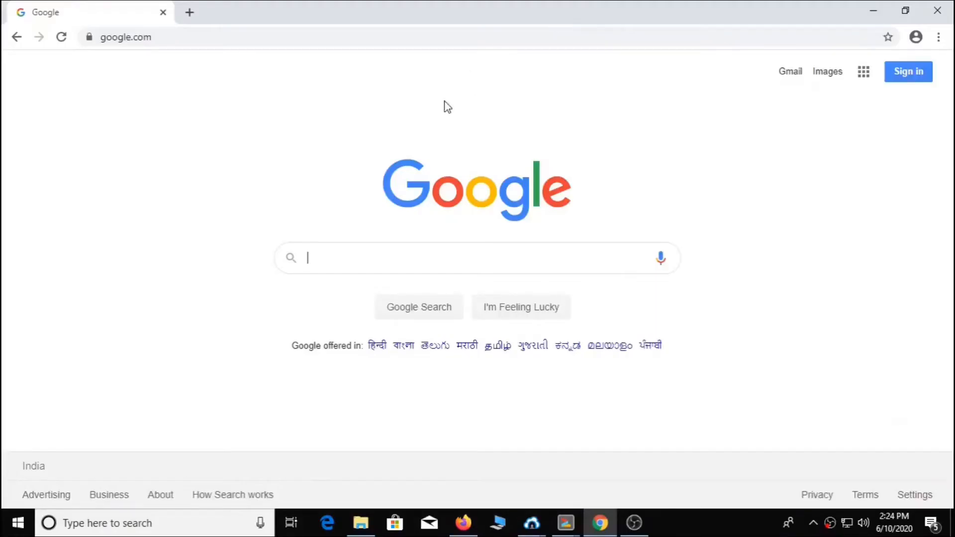
Step: Search Google for "virtualbox download"
{"action": "type", "text": "virtual"}
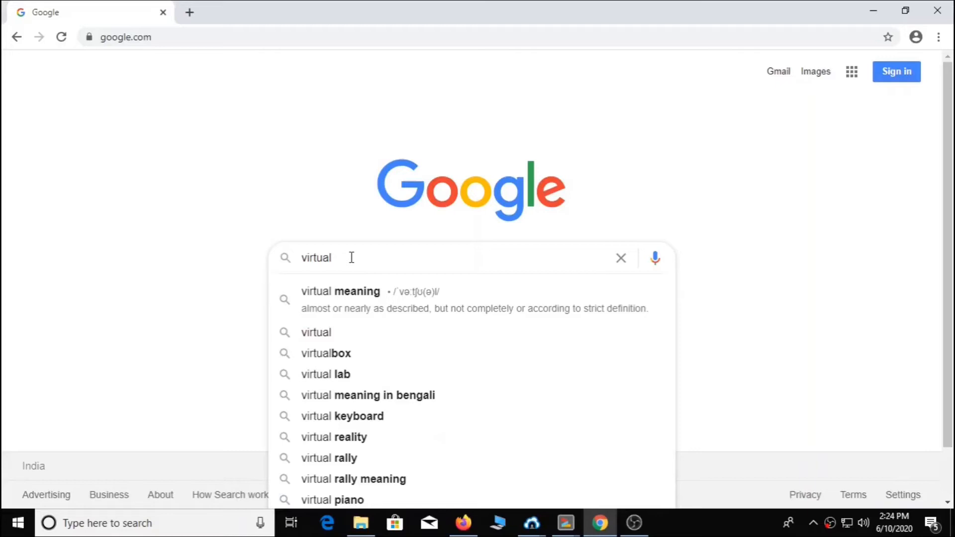
{"action": "key", "text": "Down"}
{"action": "key", "text": "Down"}
{"action": "key", "text": "Down"}
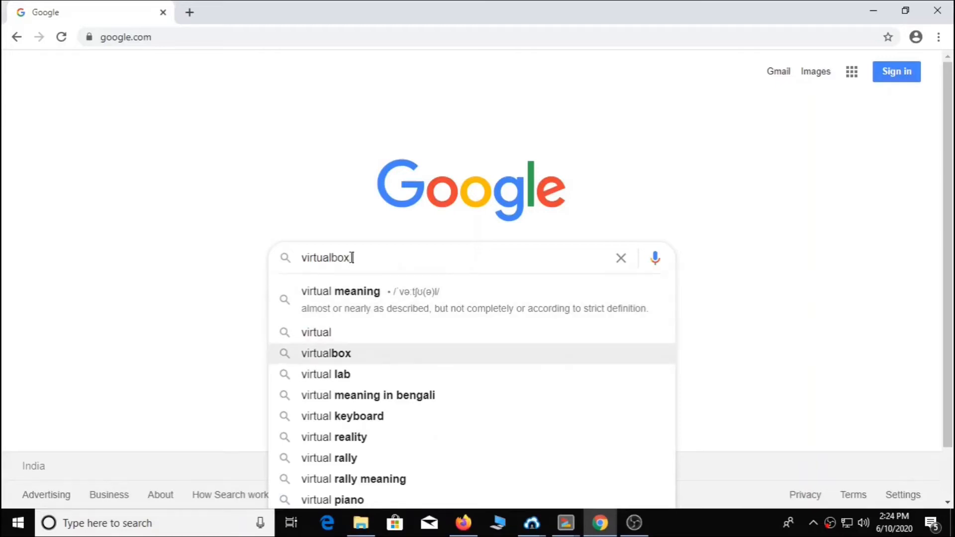
{"action": "key", "text": "Down"}
{"action": "key", "text": "Return"}
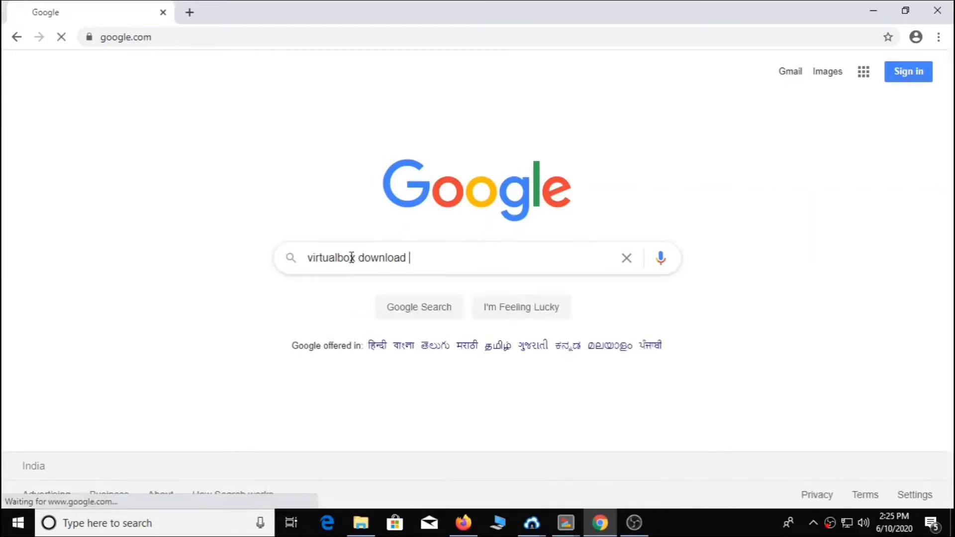
Step: Open the Downloads – Oracle VM VirtualBox result in a new tab and look over the VirtualBox 6.1.10 platform packages
{"action": "right_click", "coordinate": [237, 196]}
{"action": "left_click", "coordinate": [269, 205]}
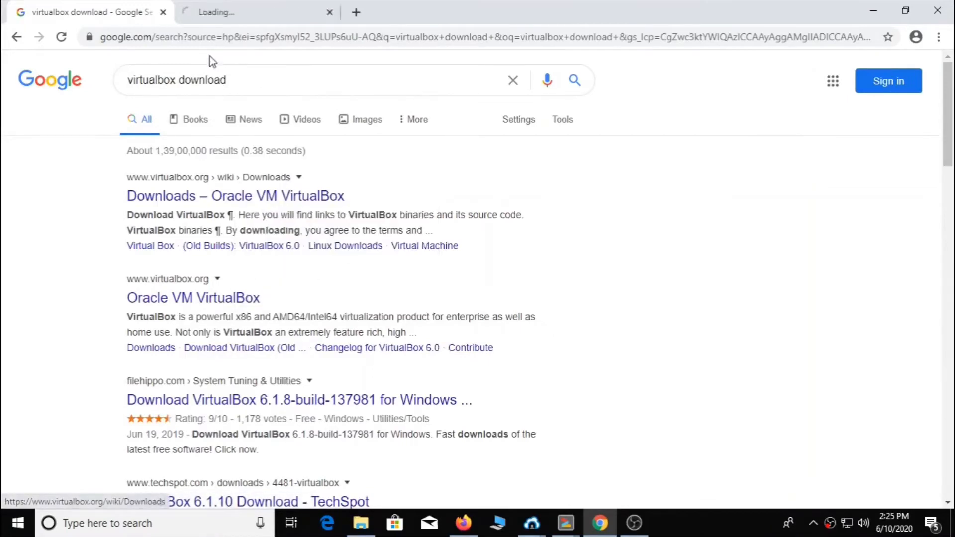
{"action": "left_click", "coordinate": [220, 17]}
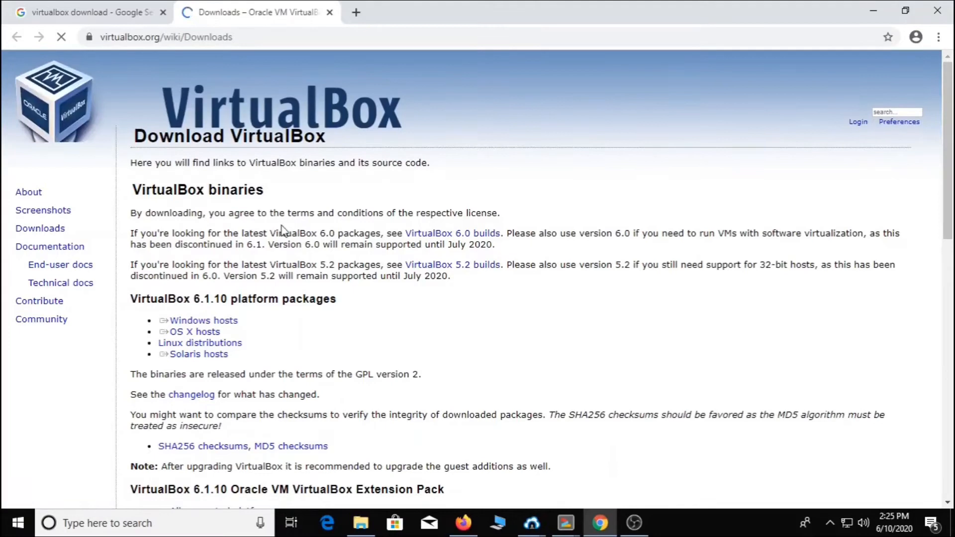
{"action": "scroll", "coordinate": [229, 285], "scroll_direction": "down", "scroll_amount": 3}
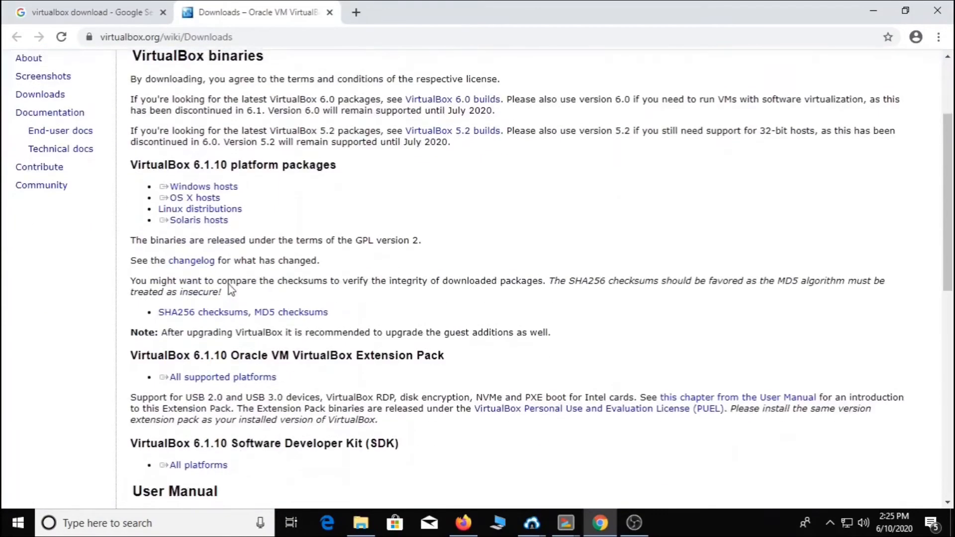
{"action": "scroll", "coordinate": [159, 233], "scroll_direction": "up", "scroll_amount": 2}
{"action": "double_click", "coordinate": [157, 229]}
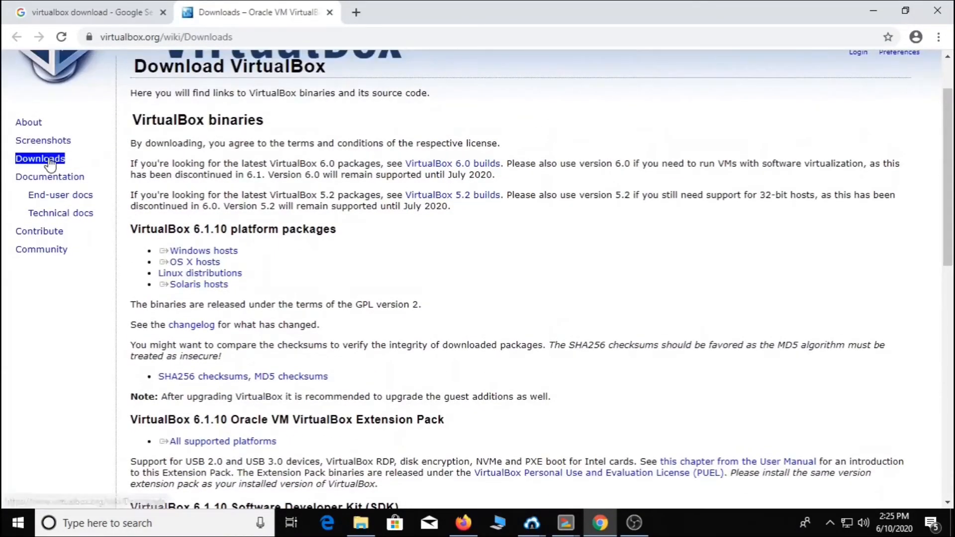
{"action": "left_click", "coordinate": [208, 213]}
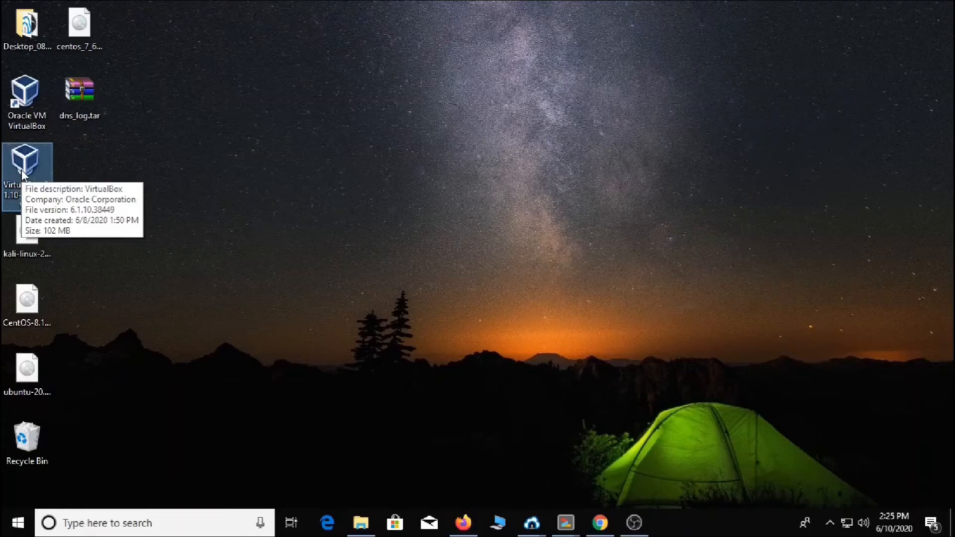
Step: Run the VirtualBox 6.1.10 installer from the desktop with the default features, location and shortcuts, accepting the network interface reset
{"action": "double_click", "coordinate": [22, 172]}
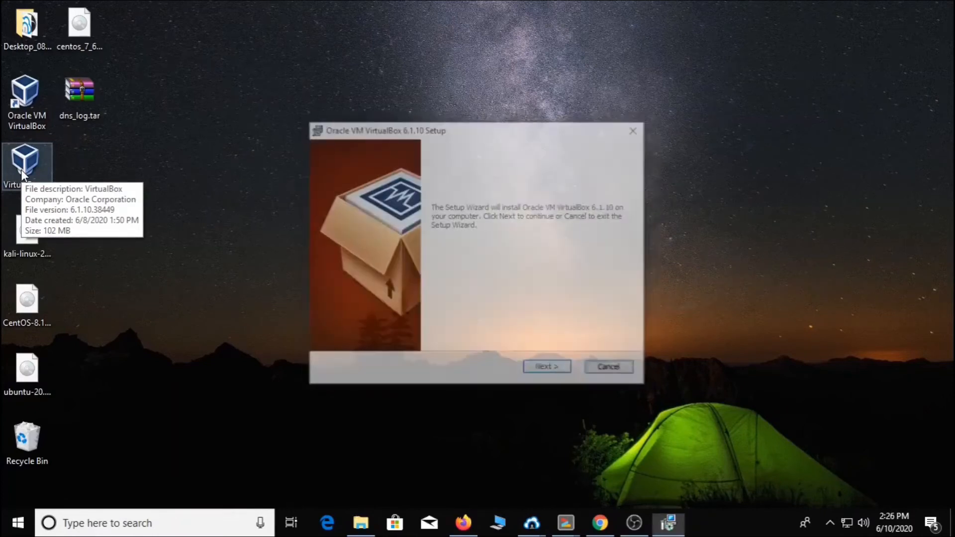
{"action": "left_click", "coordinate": [555, 375]}
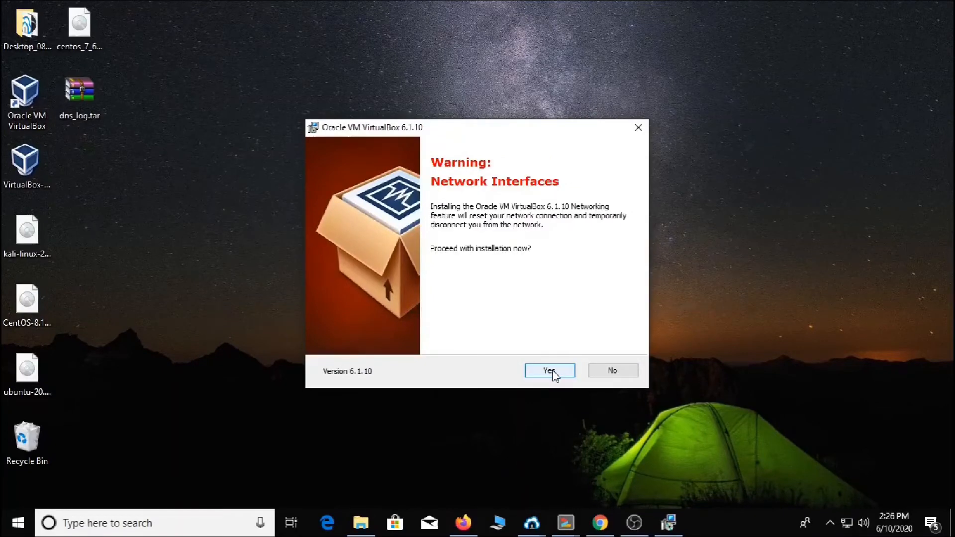
{"action": "left_click", "coordinate": [553, 374]}
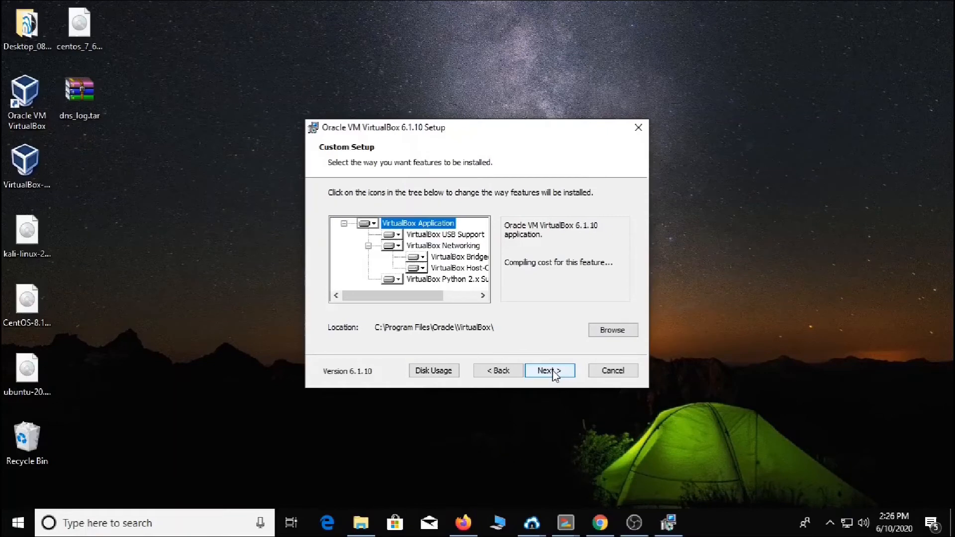
{"action": "left_click", "coordinate": [554, 375]}
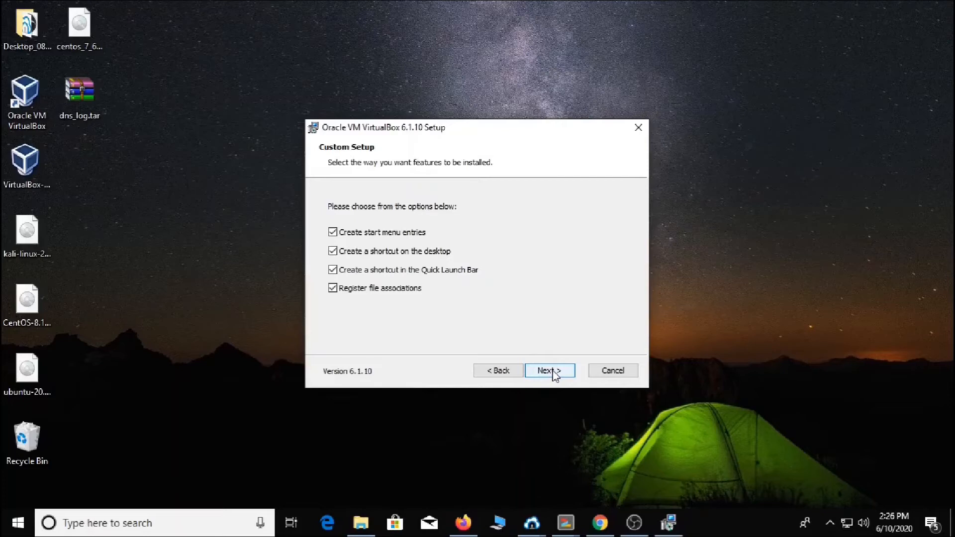
{"action": "left_click", "coordinate": [556, 377]}
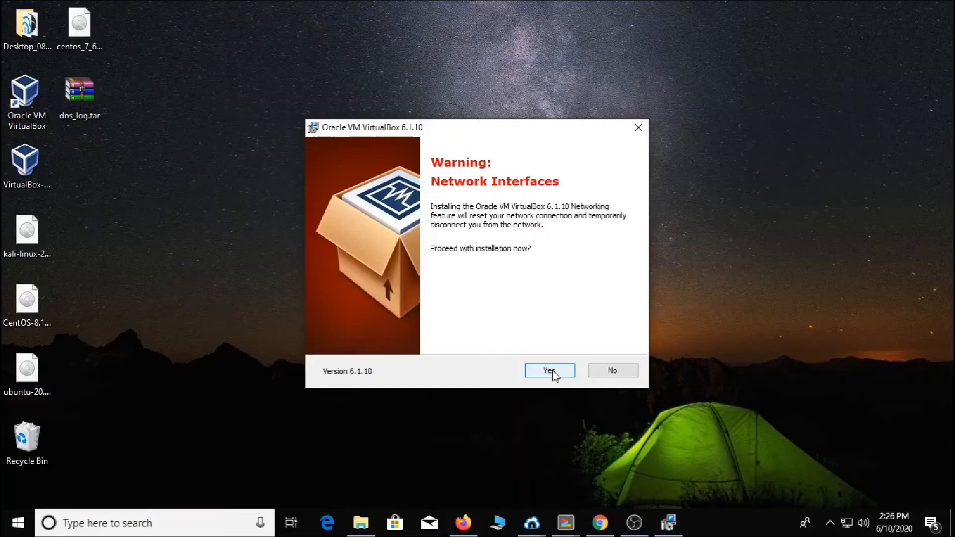
{"action": "left_click", "coordinate": [550, 371]}
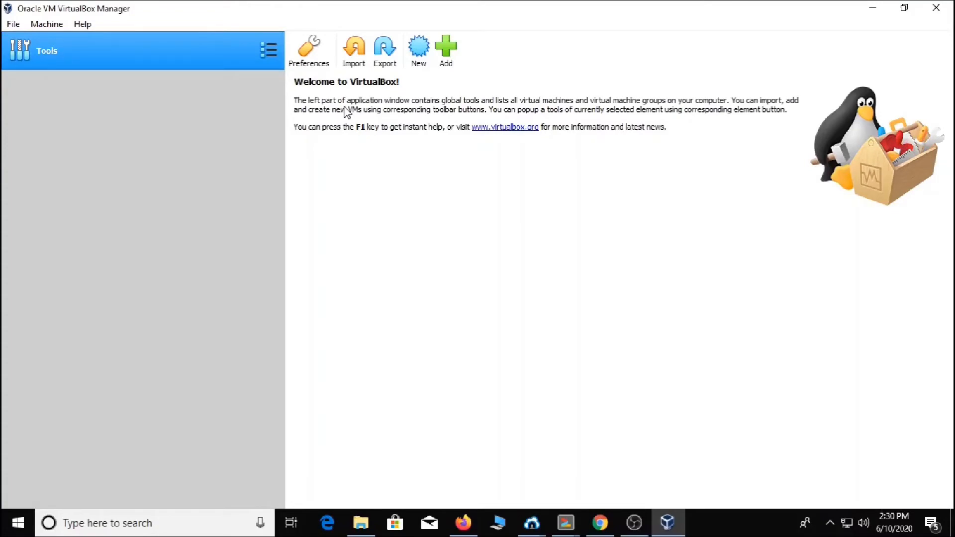
Step: Begin a new virtual machine named "Ubuntu 20.04" with type Linux and version Ubuntu (64-bit)
{"action": "left_click", "coordinate": [418, 56]}
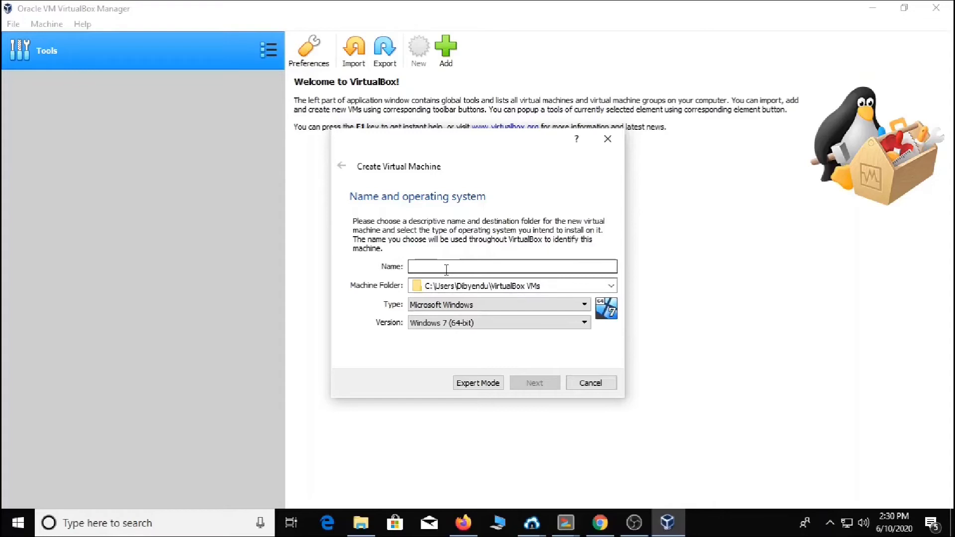
{"action": "type", "text": "Ubuntu"}
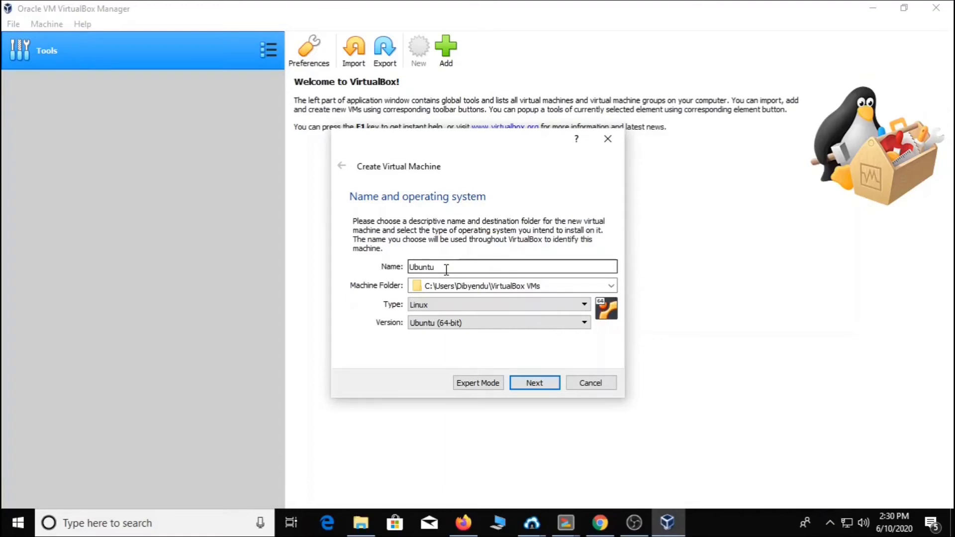
{"action": "type", "text": "20"}
{"action": "type", "text": "04"}
{"action": "left_click", "coordinate": [446, 269]}
{"action": "type", "text": "."}
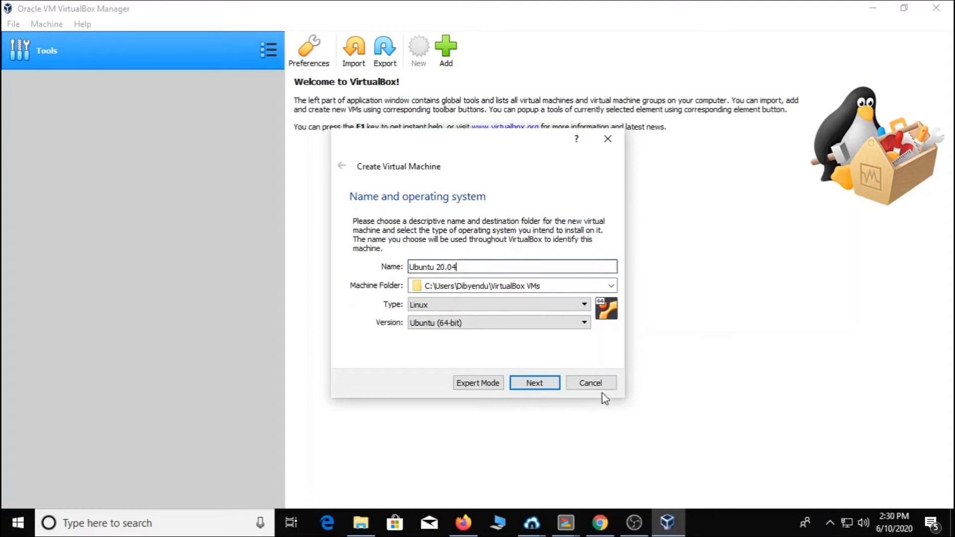
{"action": "left_click", "coordinate": [542, 387]}
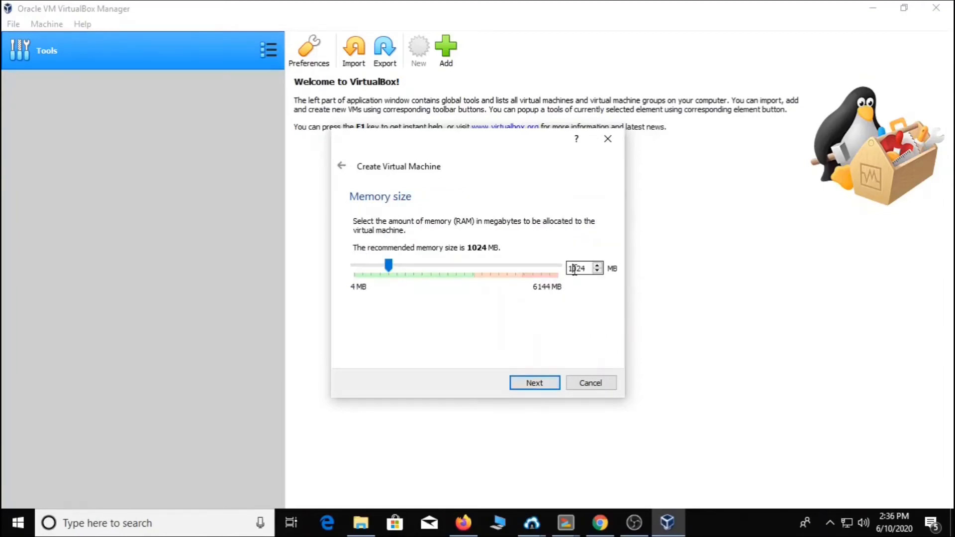
Step: Allocate 4096 MB of memory to the new virtual machine
{"action": "double_click", "coordinate": [574, 269]}
{"action": "type", "text": "4096"}
{"action": "left_click", "coordinate": [542, 386]}
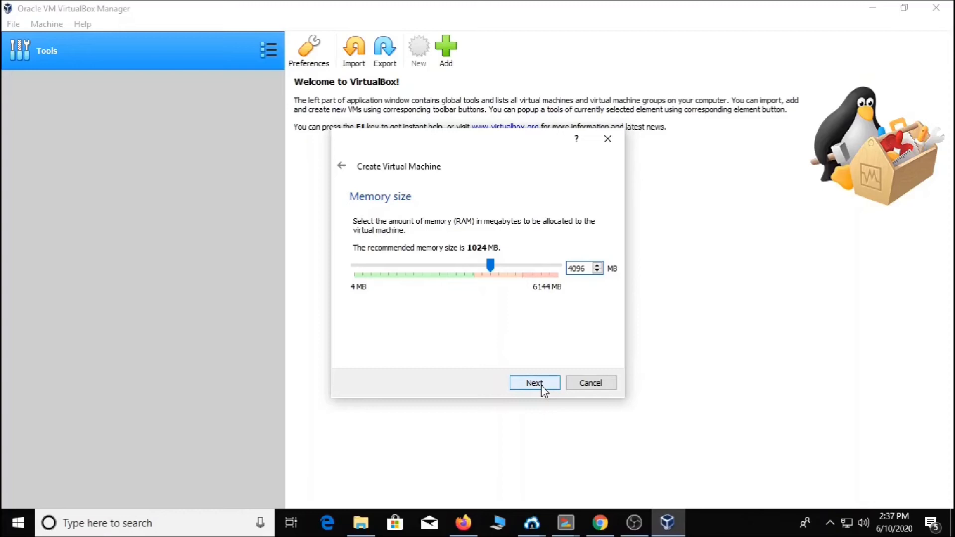
{"action": "left_click", "coordinate": [543, 391]}
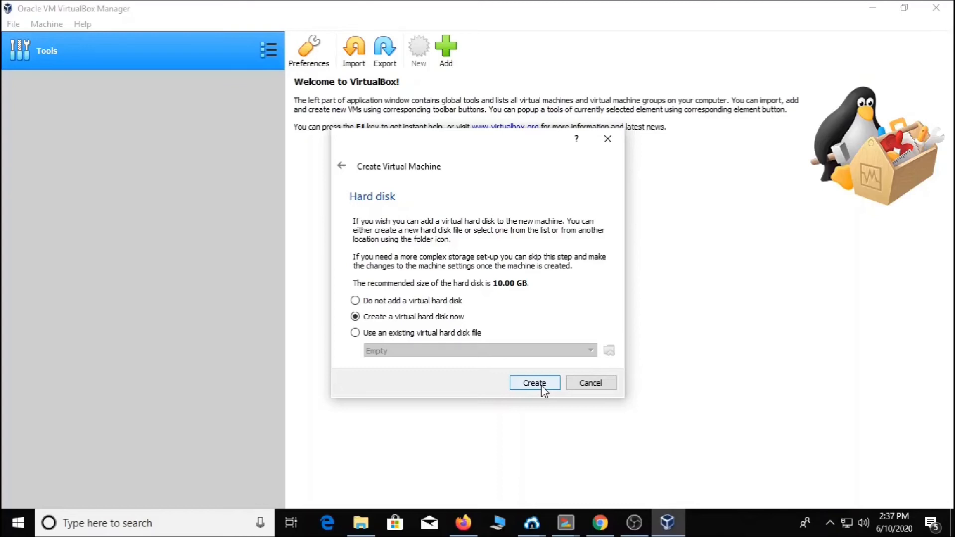
Step: Create a new dynamically allocated VDI hard disk of 20 GB for the virtual machine
{"action": "left_click", "coordinate": [540, 387]}
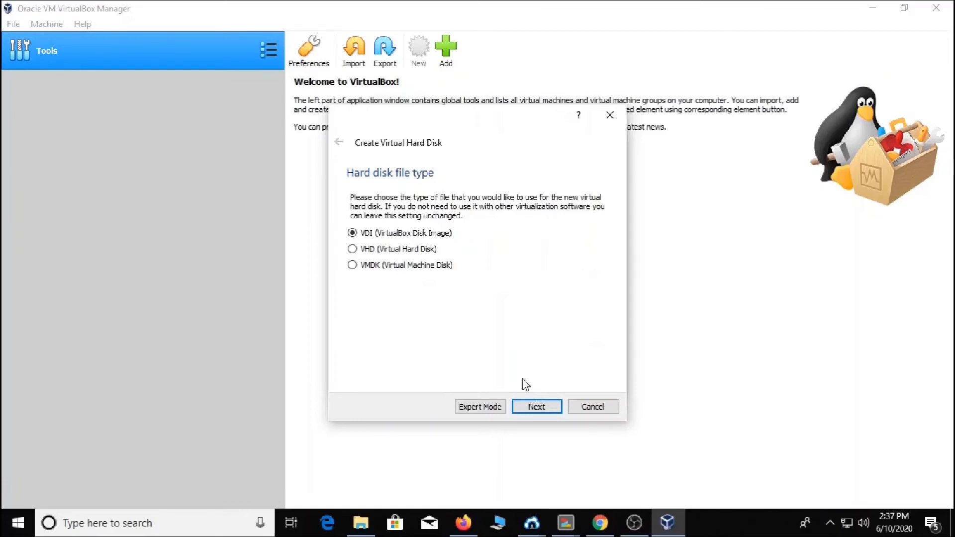
{"action": "left_click", "coordinate": [530, 408]}
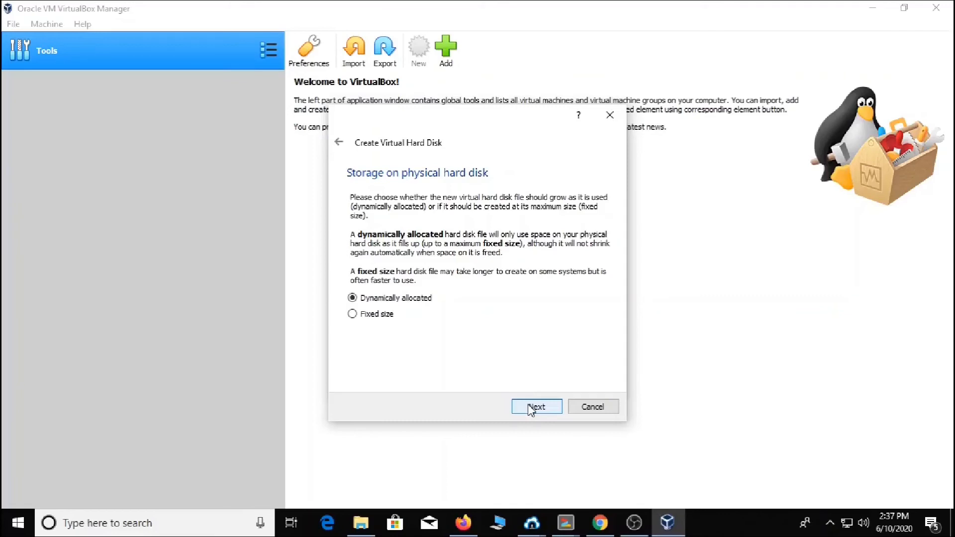
{"action": "left_click", "coordinate": [530, 408]}
{"action": "left_click", "coordinate": [592, 272]}
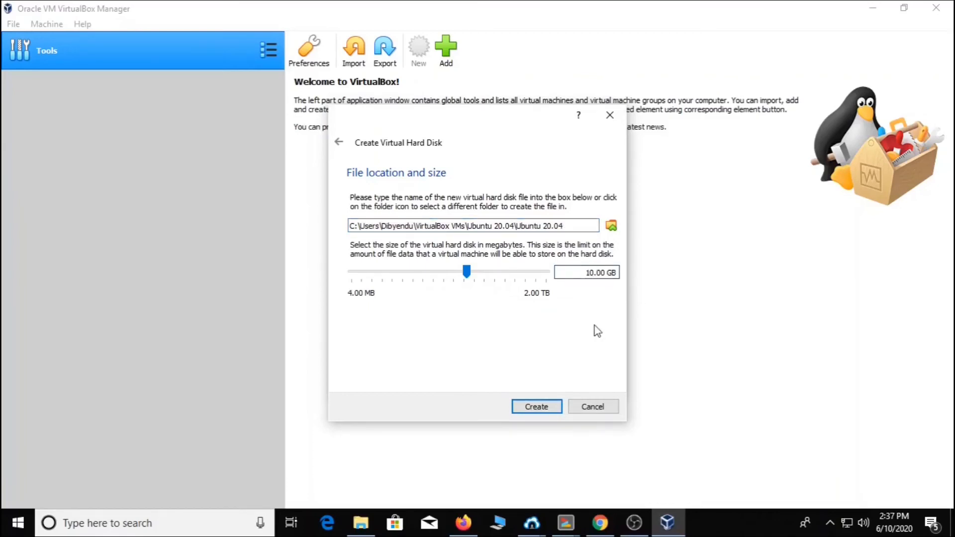
{"action": "key", "text": "BackSpace"}
{"action": "type", "text": "2"}
{"action": "left_click", "coordinate": [534, 408]}
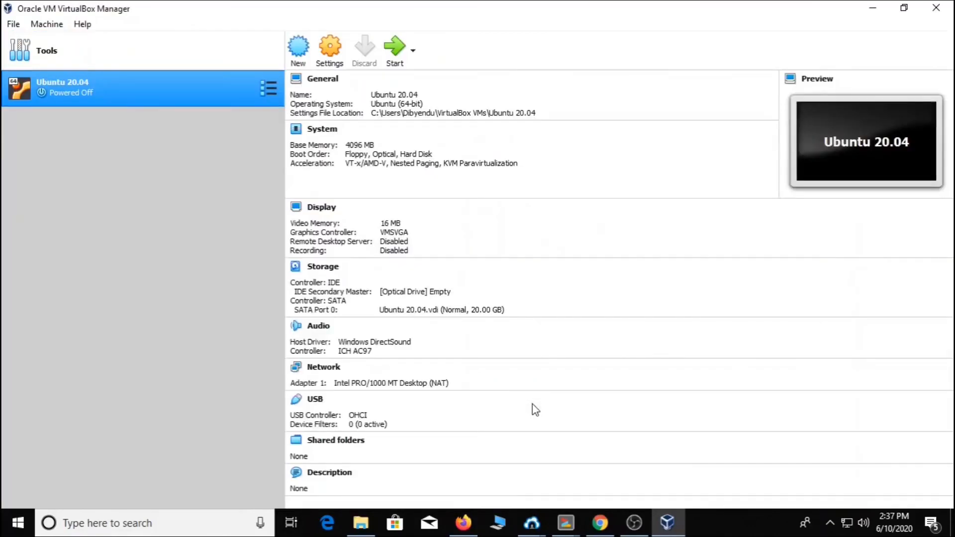
Step: Attach the ubuntu-20.04-desktop-amd64 disc image from the Desktop to the virtual machine's empty IDE optical drive and save the settings
{"action": "left_click", "coordinate": [324, 267]}
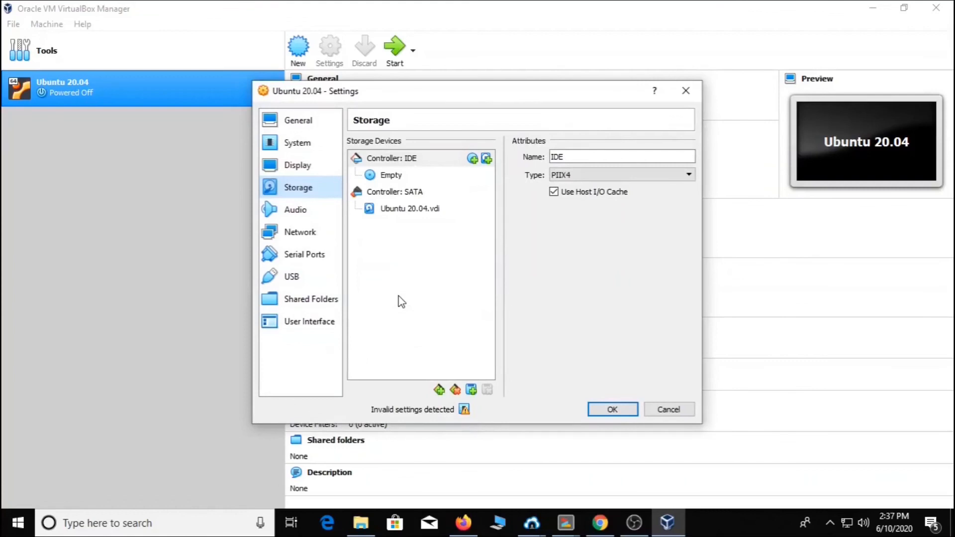
{"action": "left_click", "coordinate": [398, 178]}
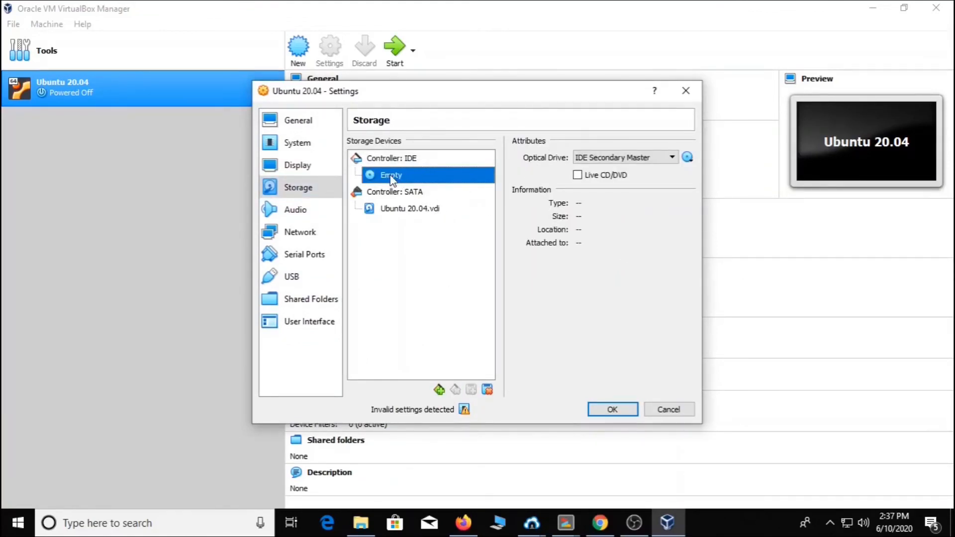
{"action": "left_click", "coordinate": [687, 158]}
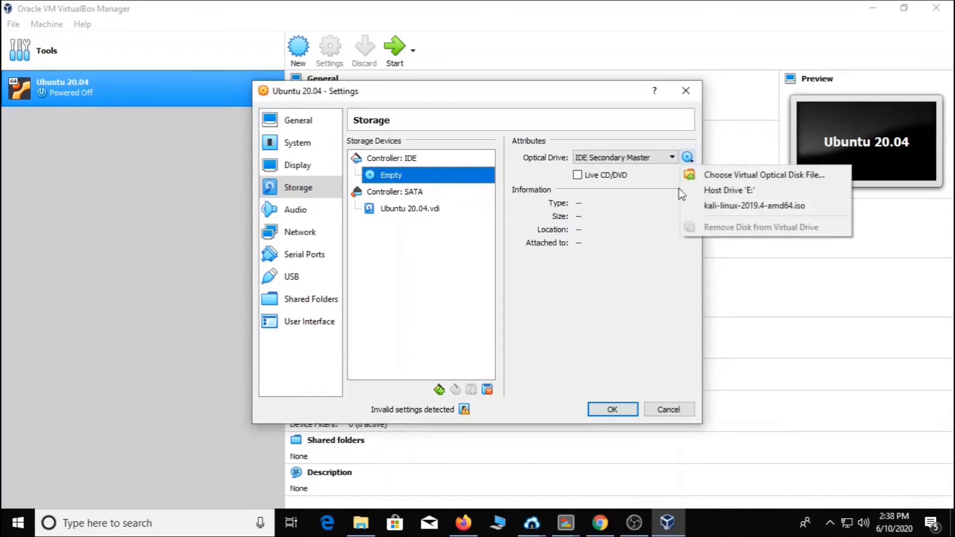
{"action": "left_click", "coordinate": [731, 179]}
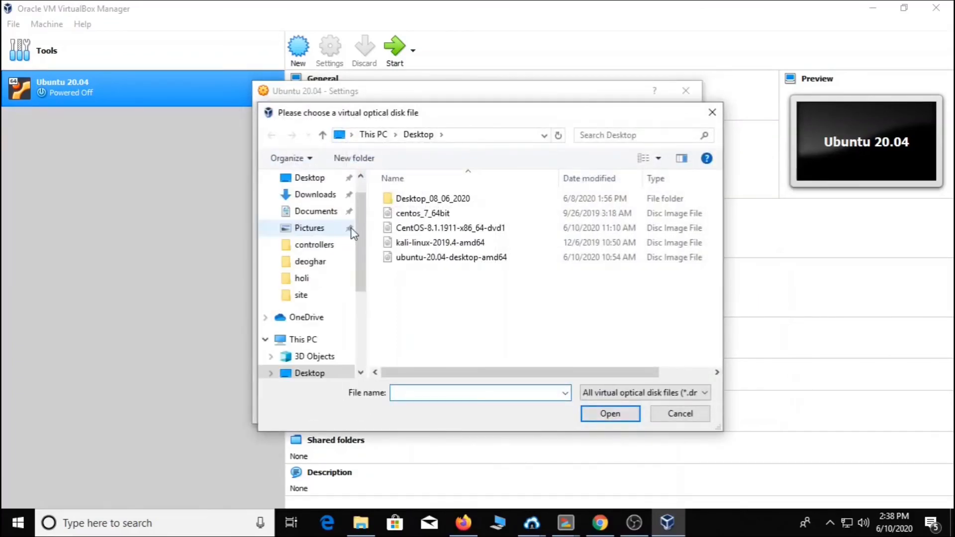
{"action": "double_click", "coordinate": [427, 265]}
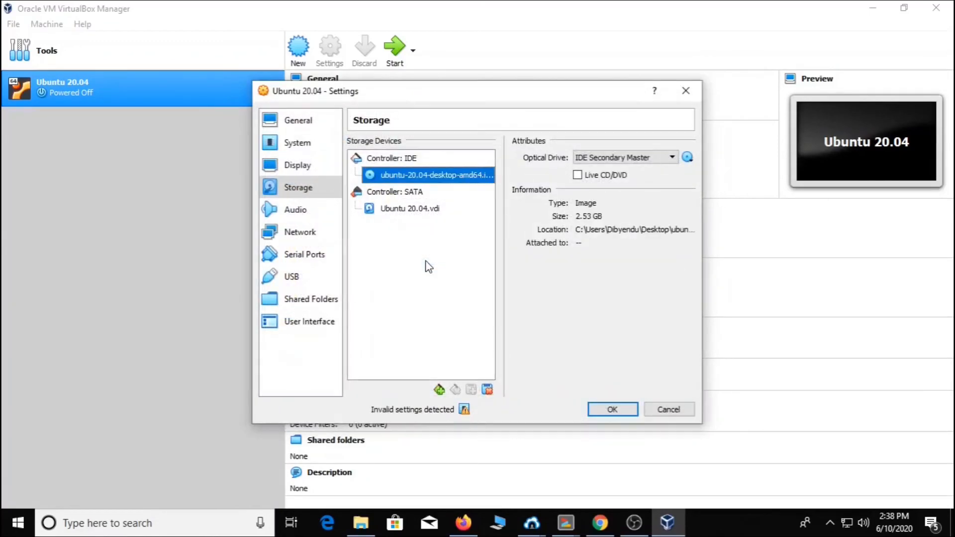
{"action": "left_click", "coordinate": [608, 411]}
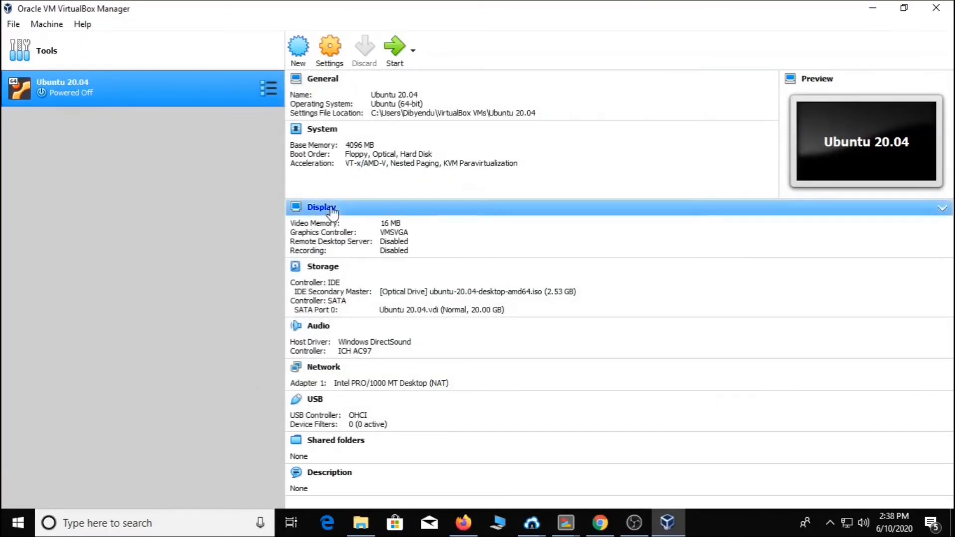
Step: Start the Ubuntu 20.04 virtual machine and dismiss its auto capture keyboard notice
{"action": "left_click", "coordinate": [394, 46]}
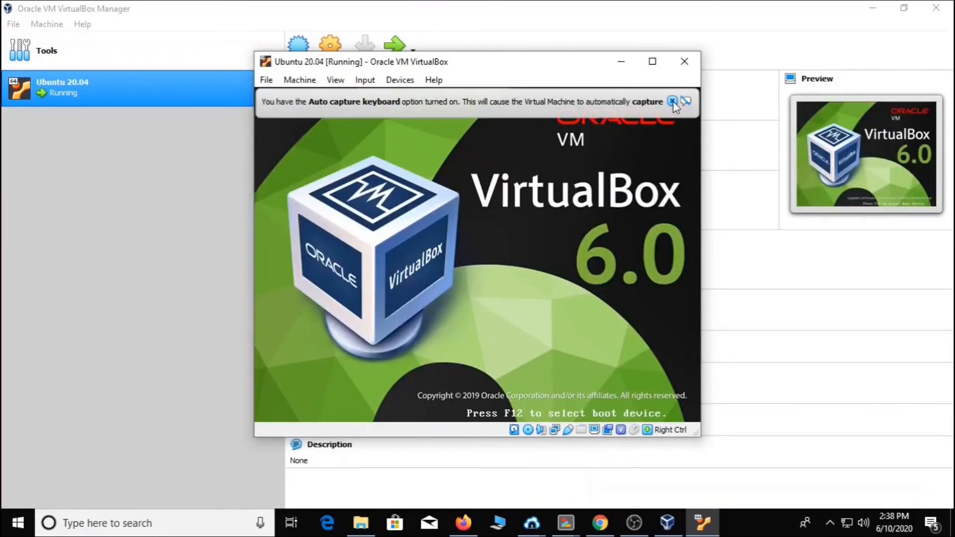
{"action": "left_click", "coordinate": [673, 101]}
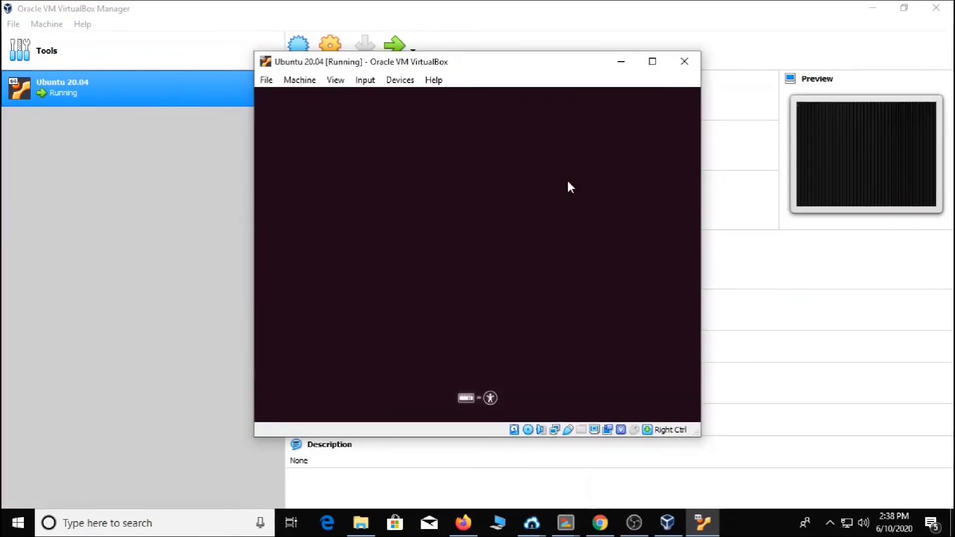